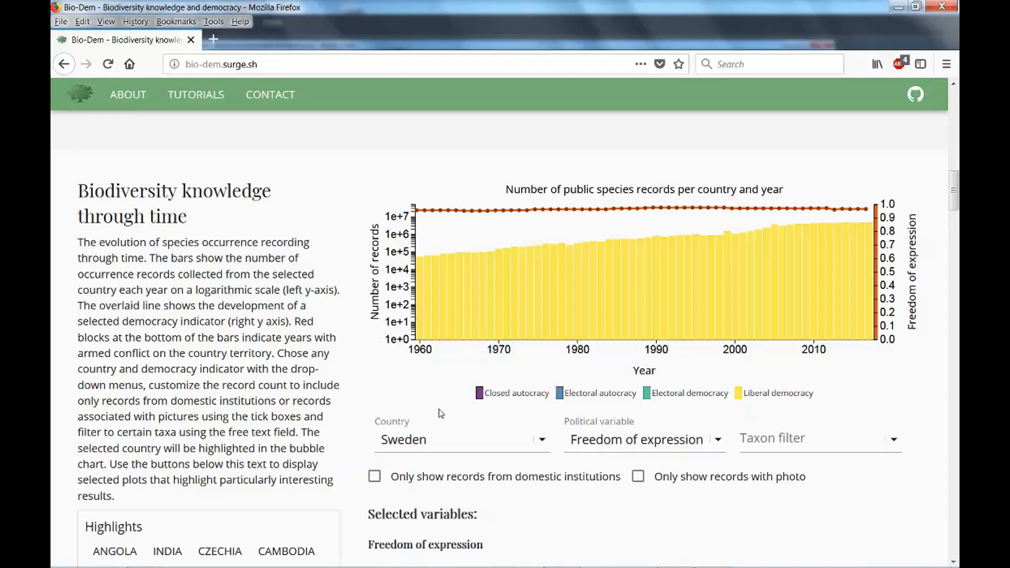
Set the chart's country to South Africa
click(439, 446)
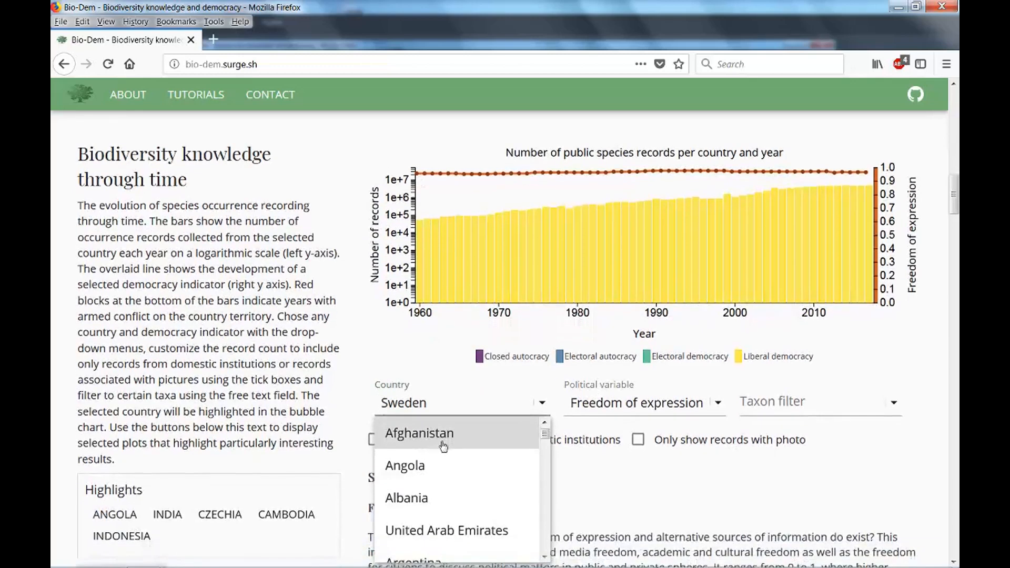
text(South)
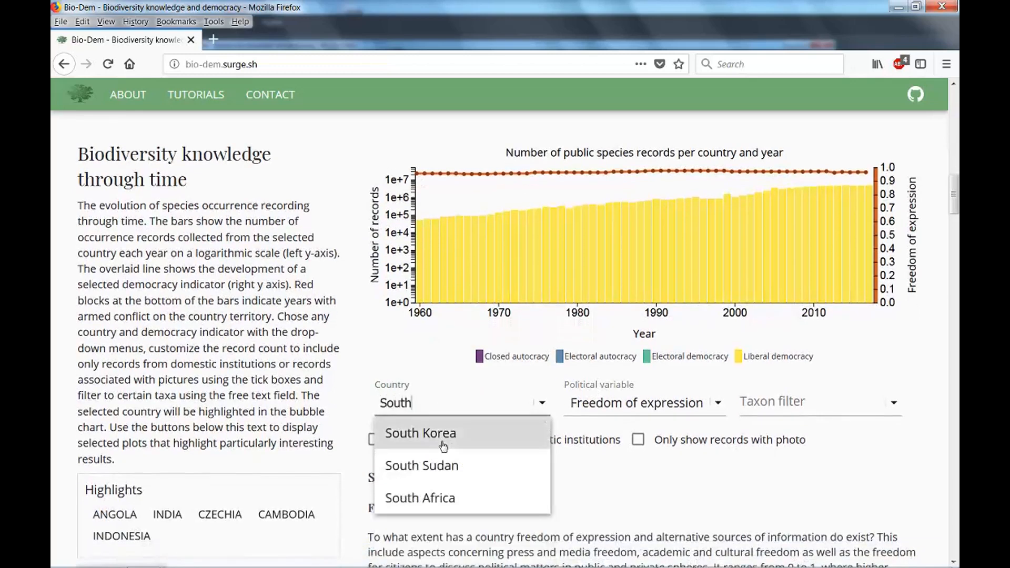
text( Afric)
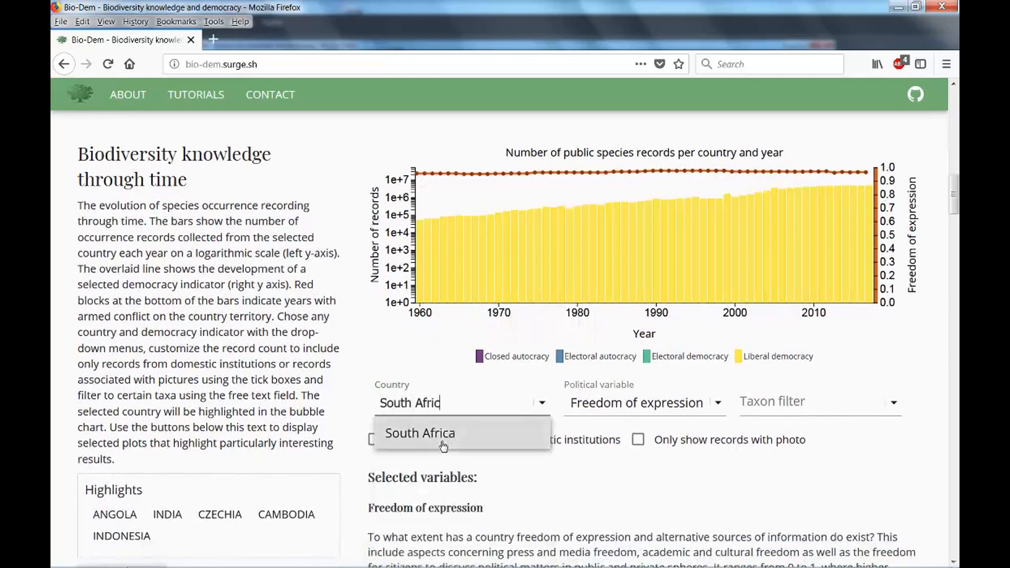
click(444, 446)
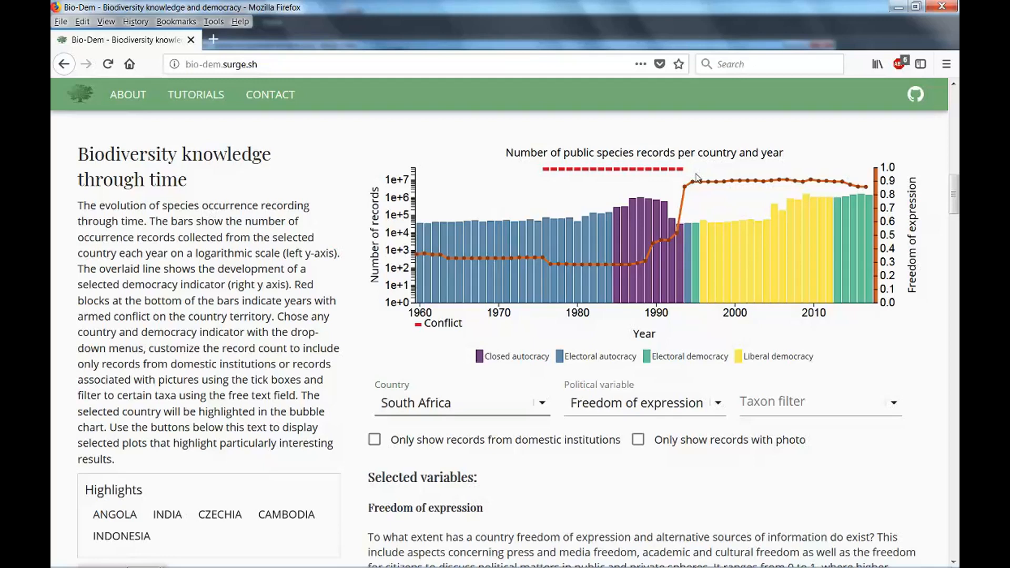
Plot Polyarchy as the political variable for South Africa, and replace it with GDP per capita
click(722, 406)
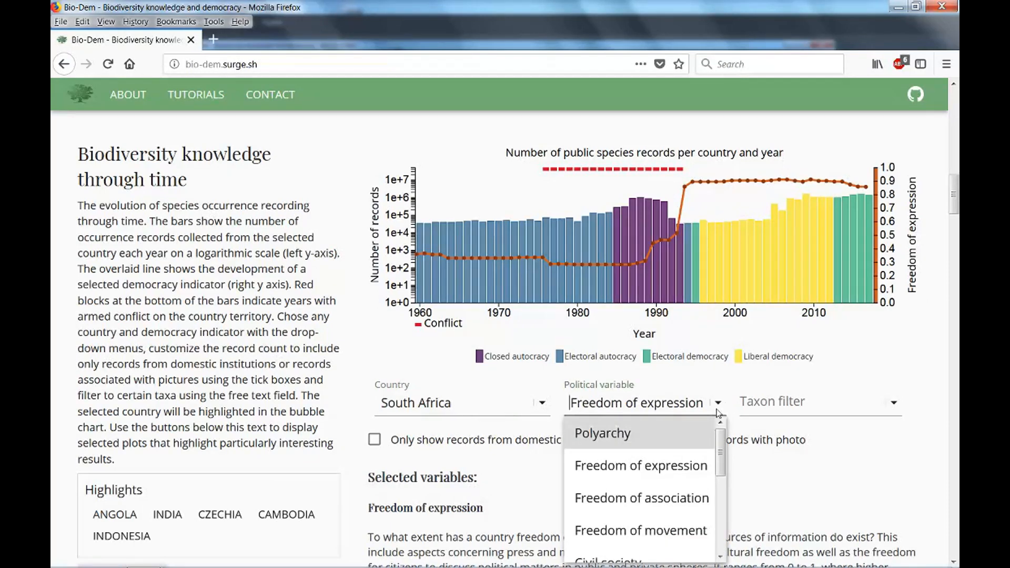
click(652, 434)
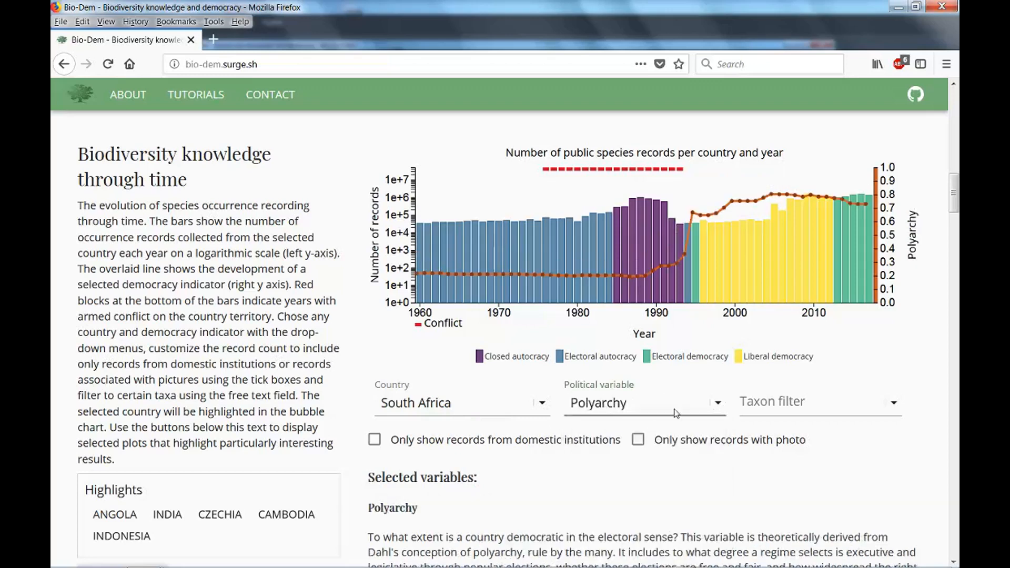
click(721, 406)
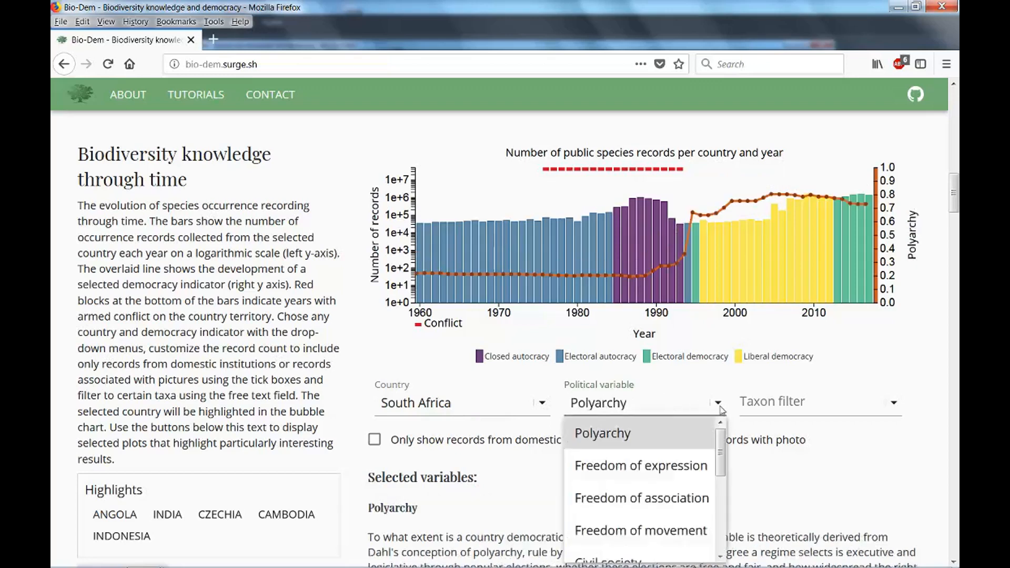
scroll(695, 460, down, 5)
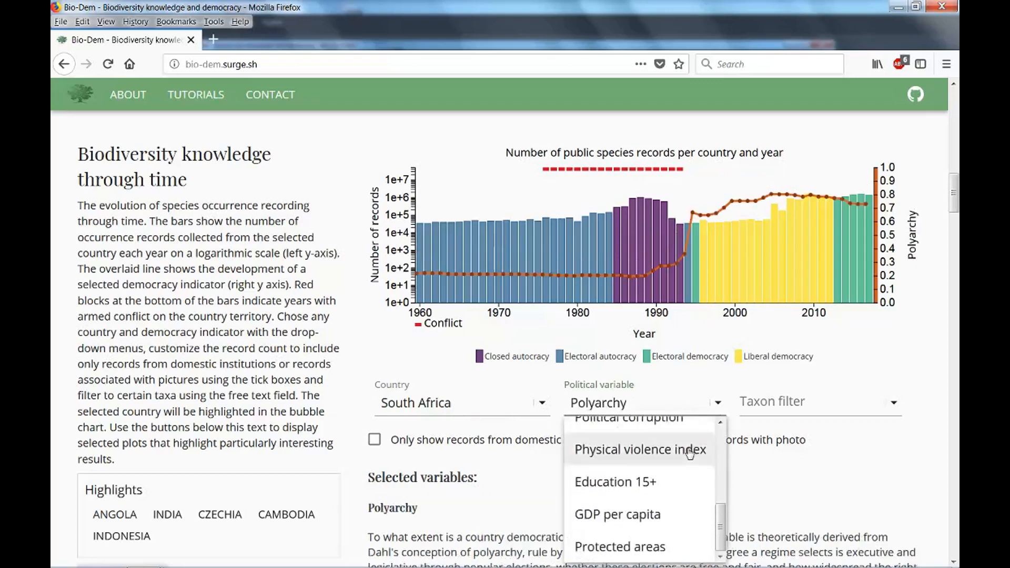
scroll(690, 460, up, 3)
scroll(687, 462, down, 3)
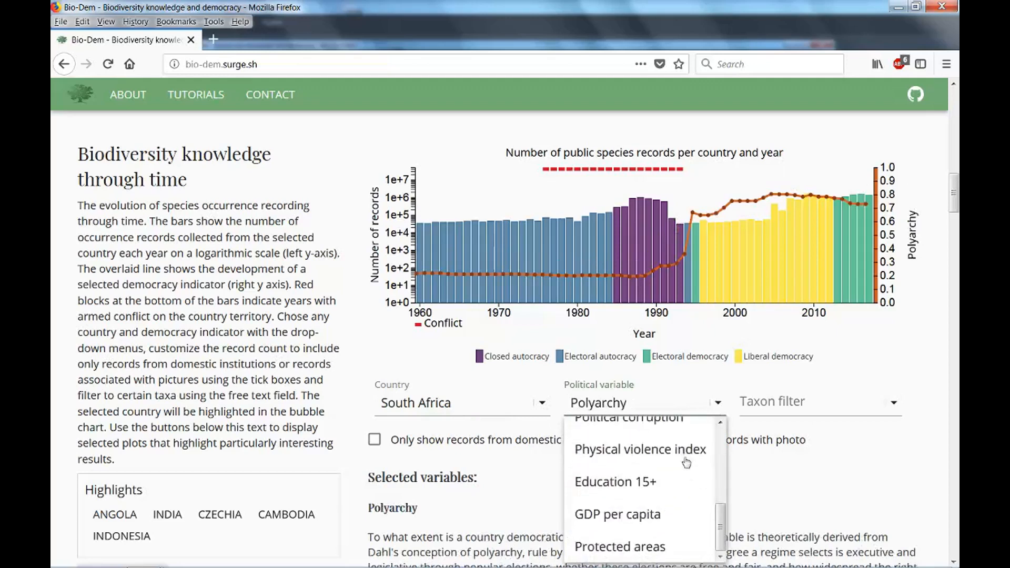
click(651, 514)
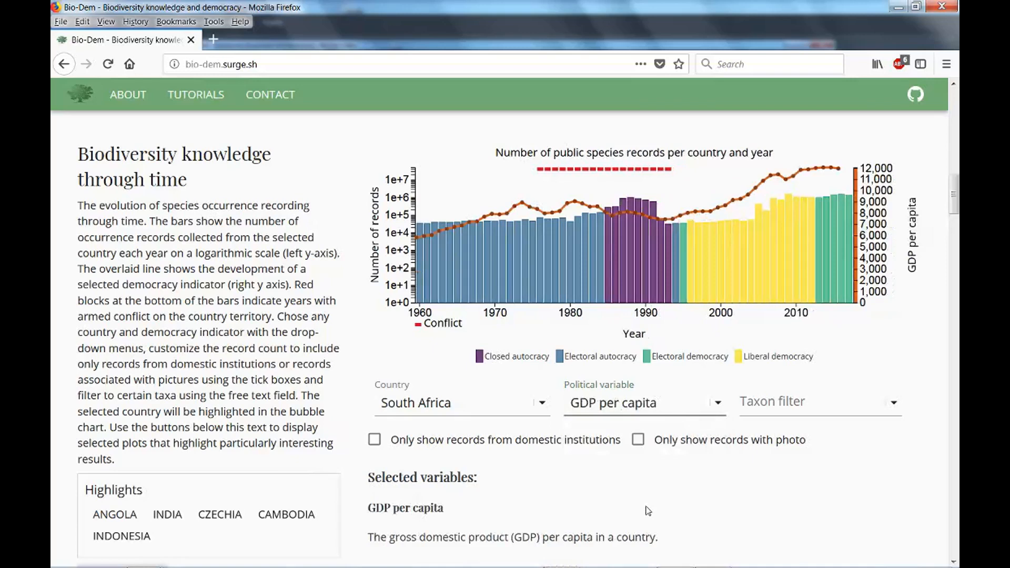
Filter the species records to the taxon Aves
click(768, 408)
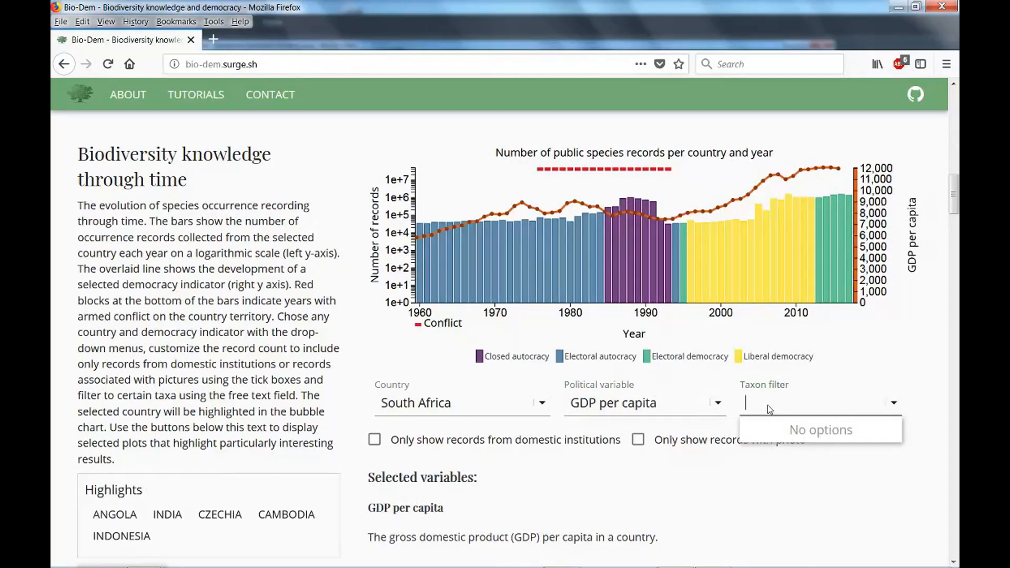
text(AVes)
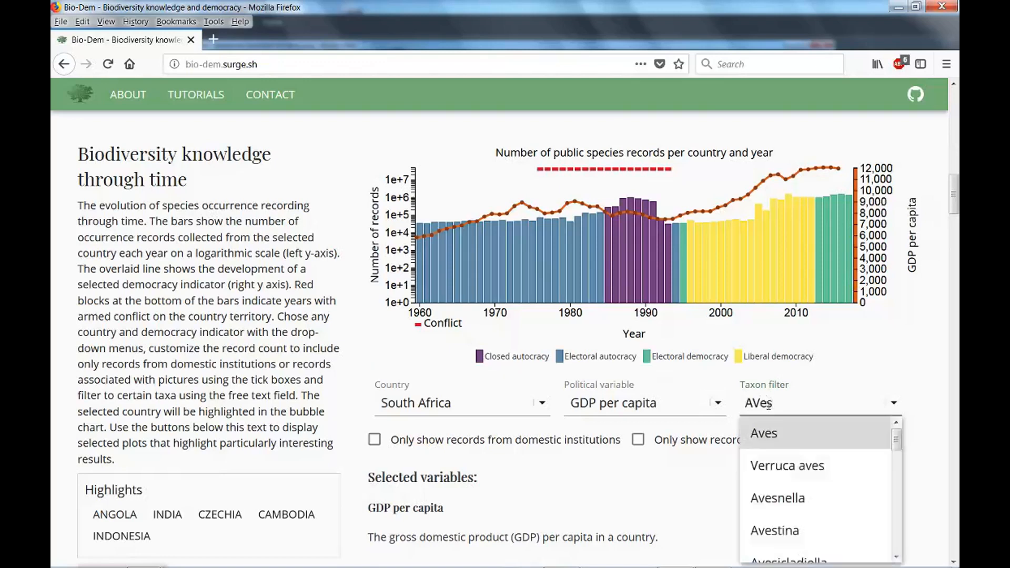
click(769, 433)
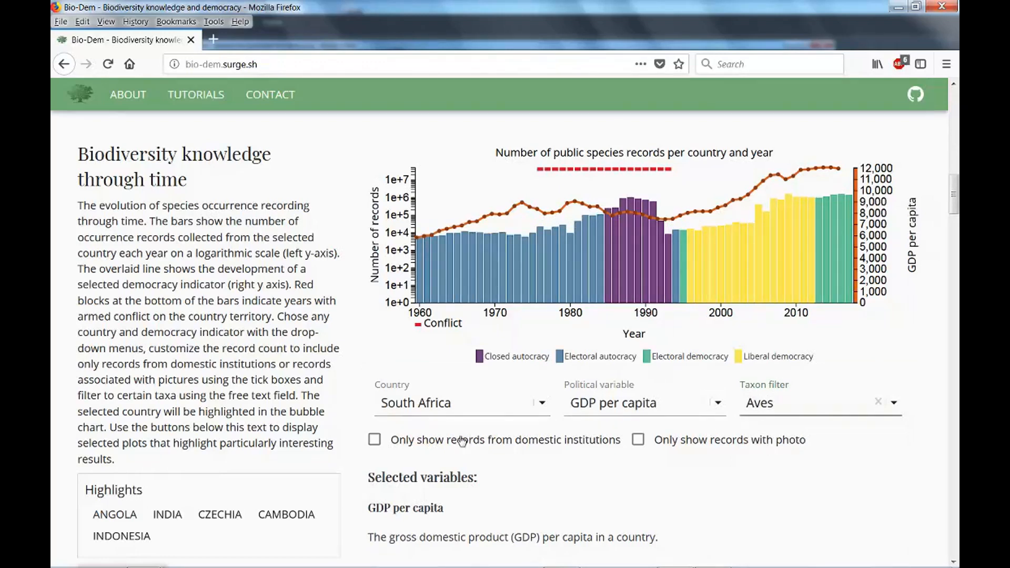
Turn the domestic-institutions filter on and off again, and limit the chart to records with a photo
click(374, 441)
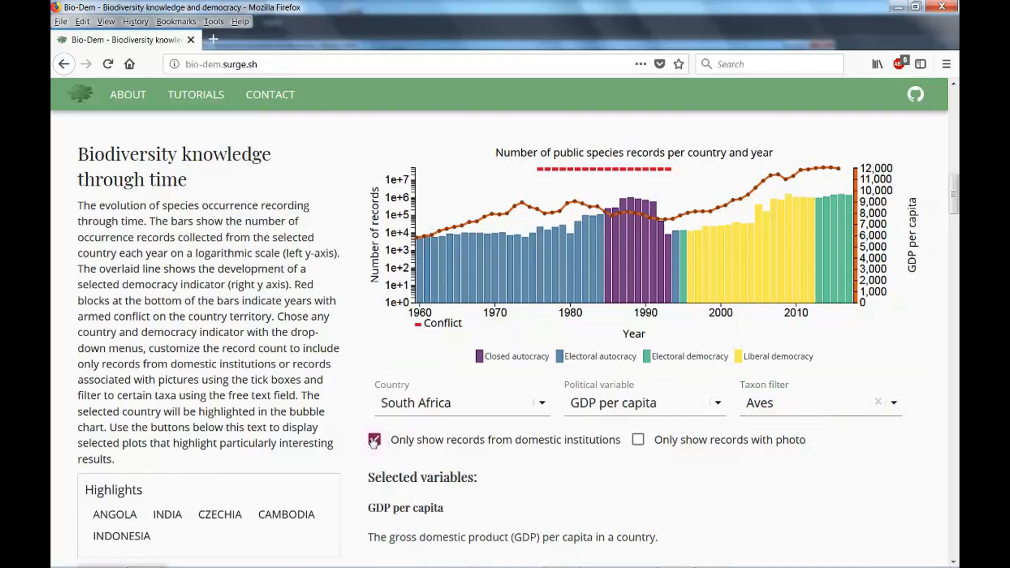
click(375, 441)
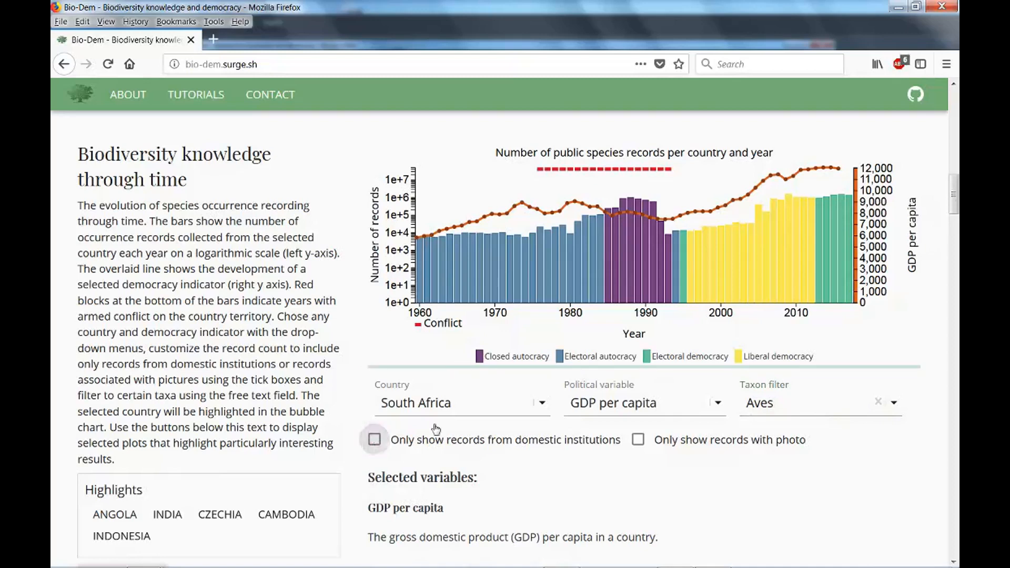
click(639, 441)
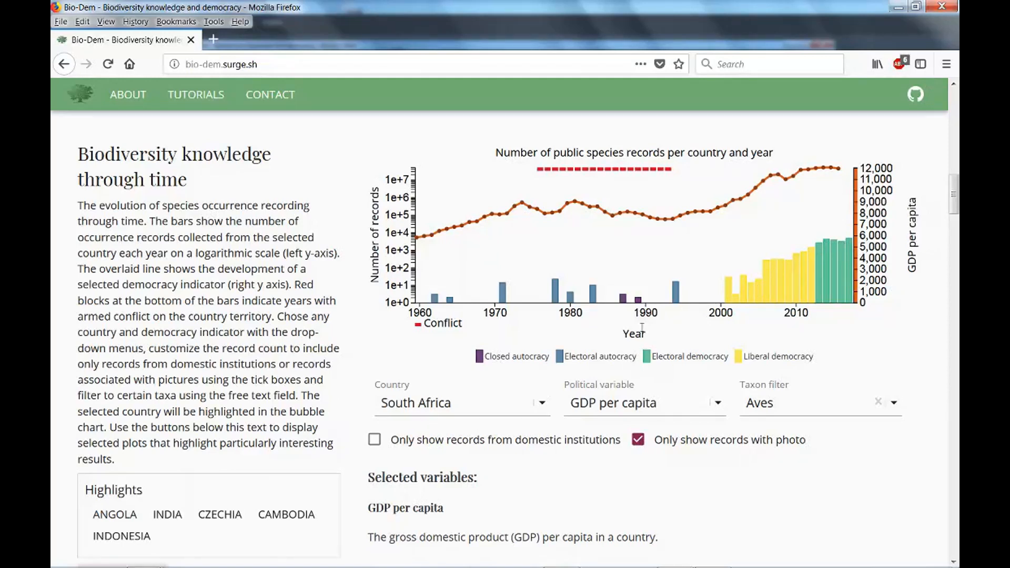
Set the political variable back to Polyarchy and view its description below the chart
click(717, 405)
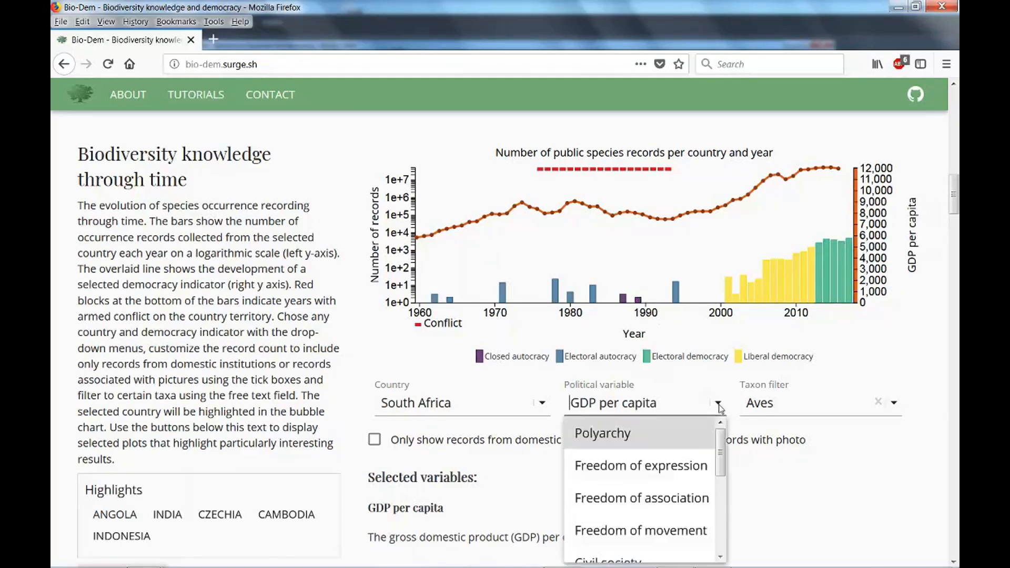
click(666, 446)
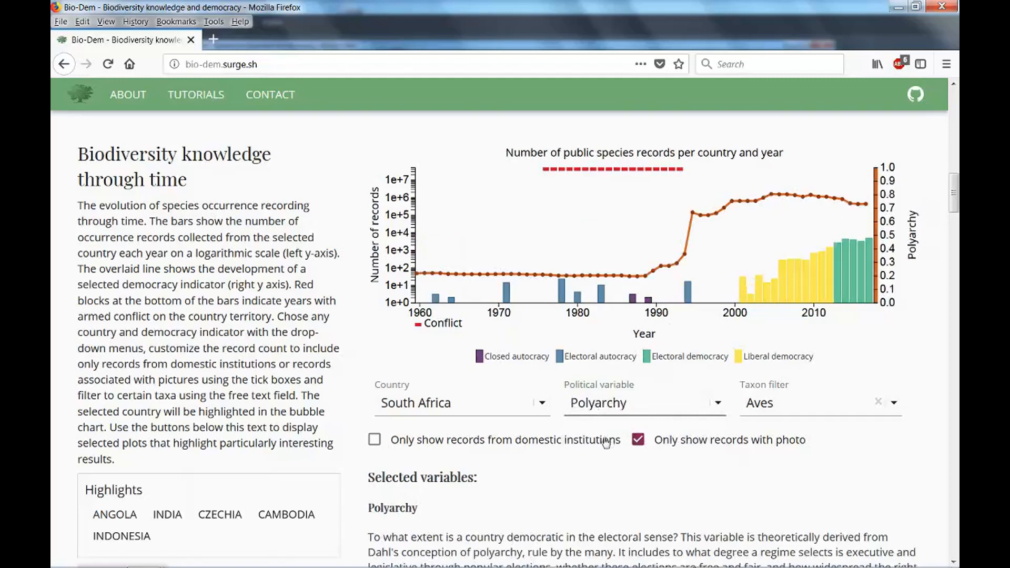
scroll(611, 439, down, 2)
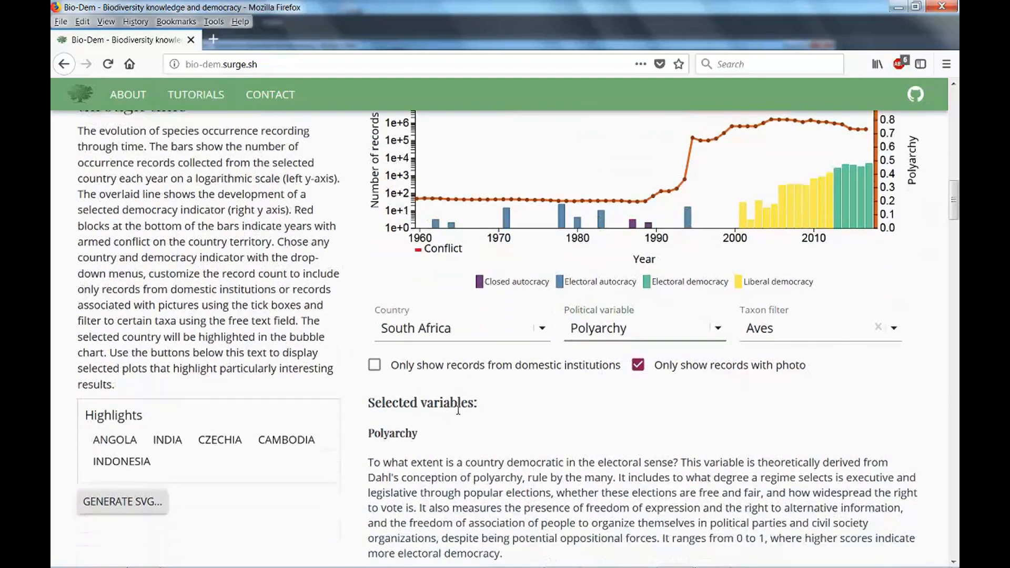
Load the Angola highlight and view its plot and explanatory text
scroll(421, 413, up, 2)
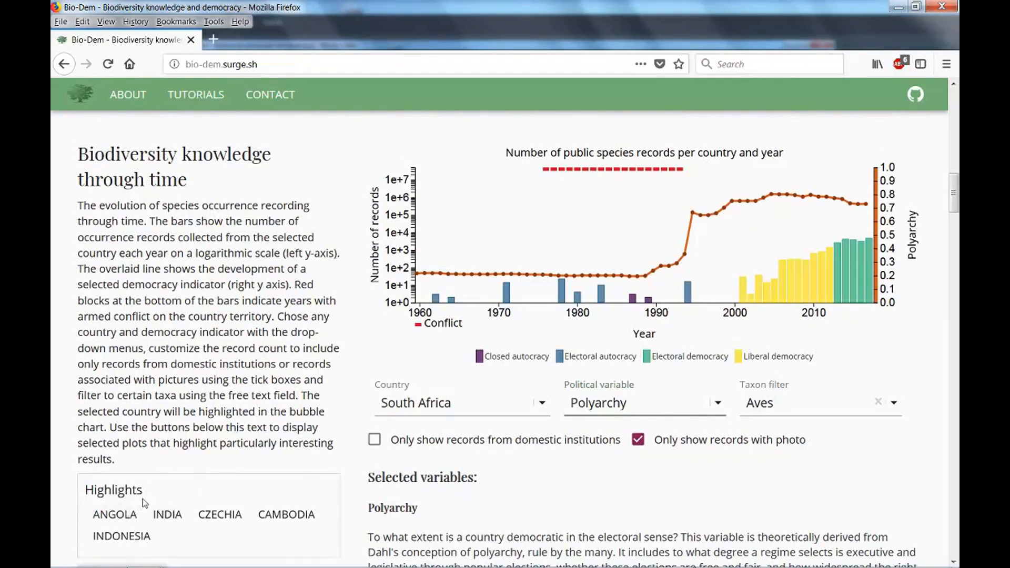
click(131, 521)
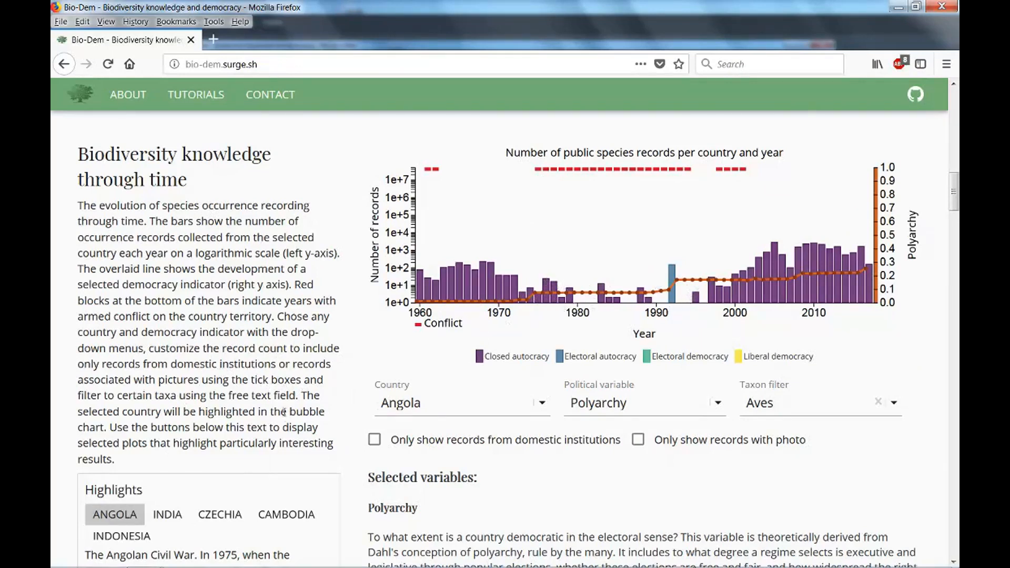
scroll(284, 412, down, 2)
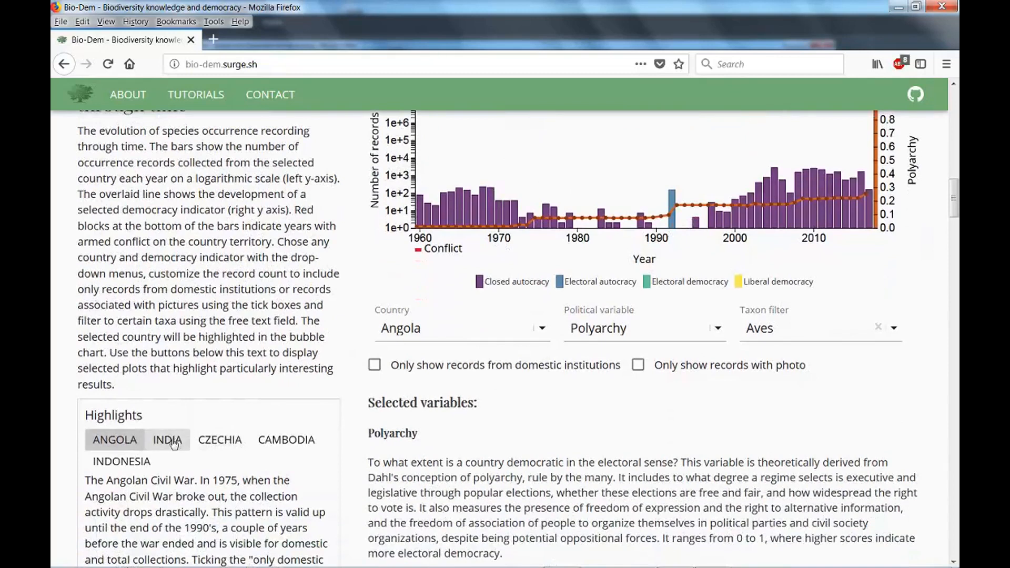
Load the India highlight, read its text about the 1975 Emergency, and examine the matching chart
click(173, 443)
scroll(316, 294, up, 2)
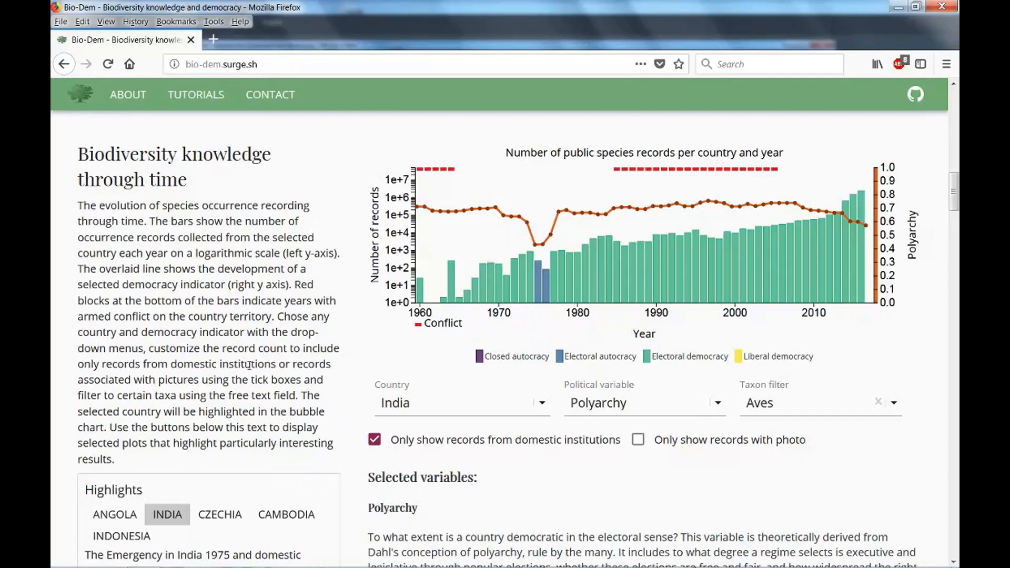
scroll(279, 428, down, 3)
scroll(291, 316, down, 3)
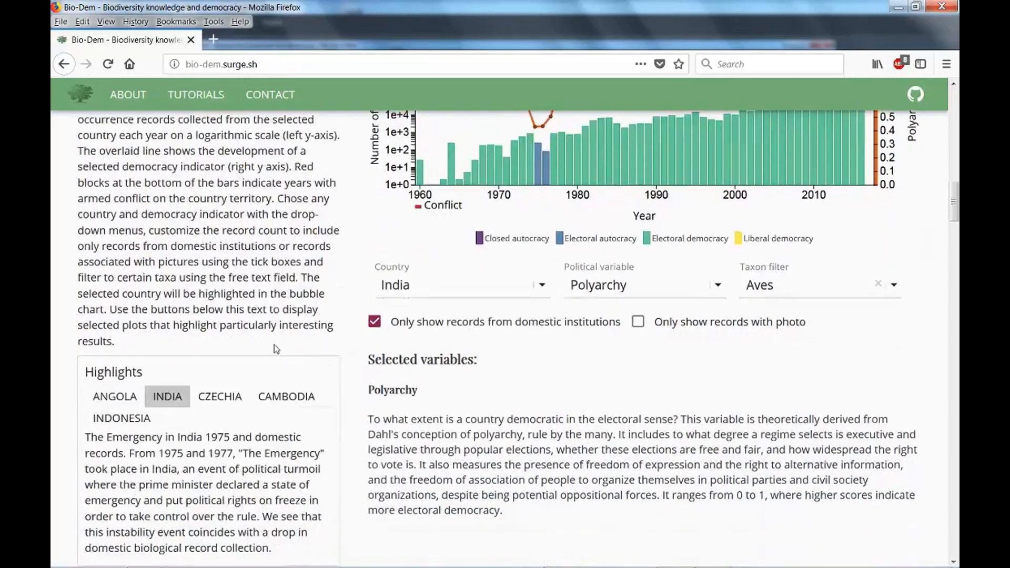
scroll(230, 381, down, 2)
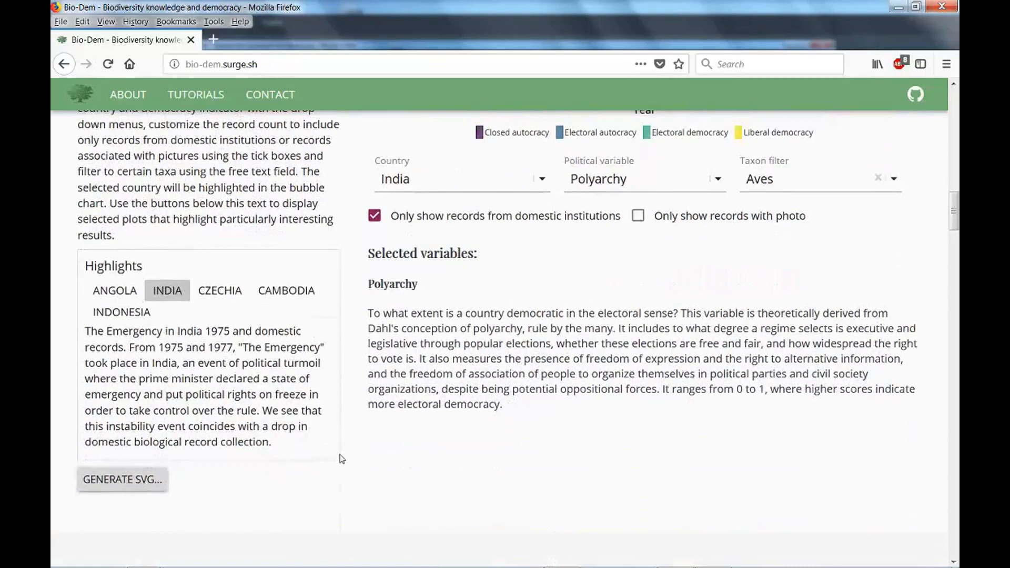
scroll(367, 406, up, 3)
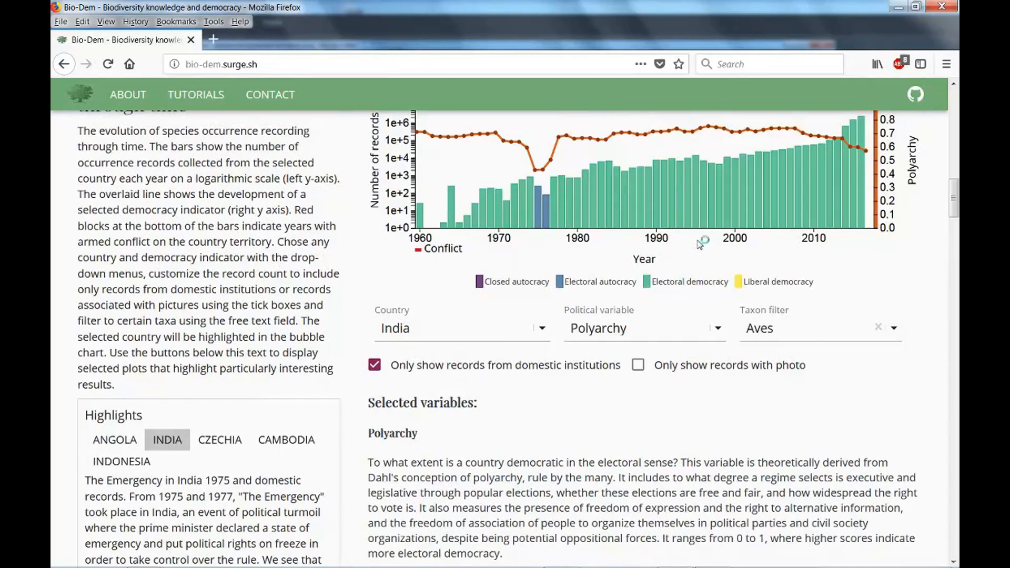
scroll(686, 233, up, 3)
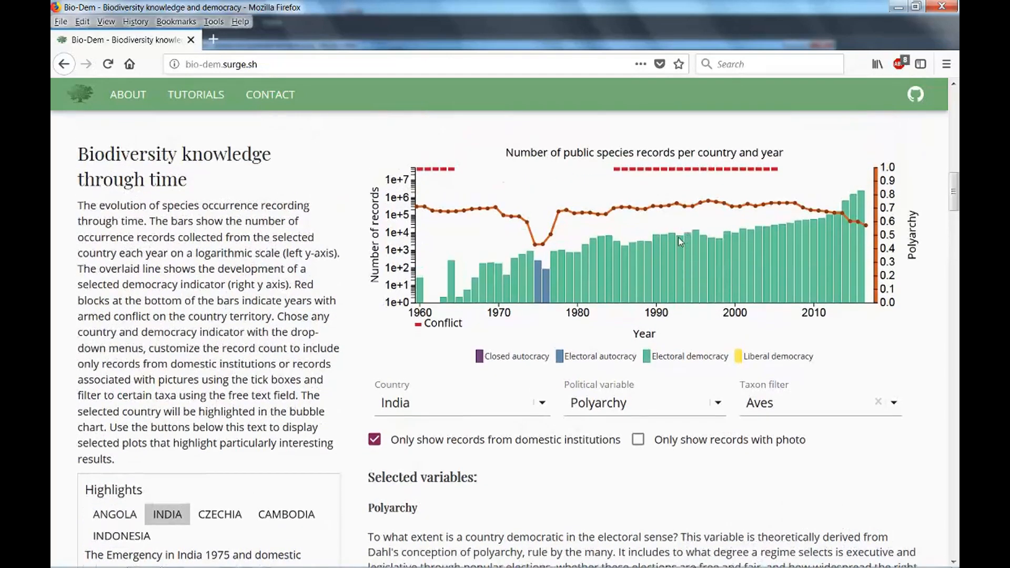